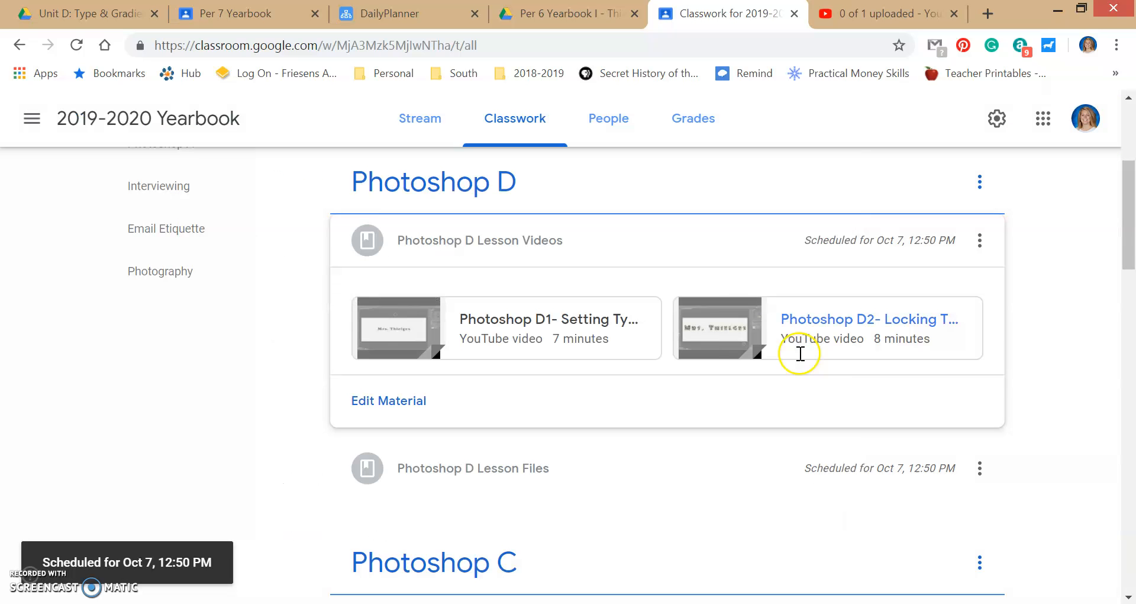
Step: Download PS D-3.psd from the Photoshop D Lesson Files and open it in Photoshop
click(611, 472)
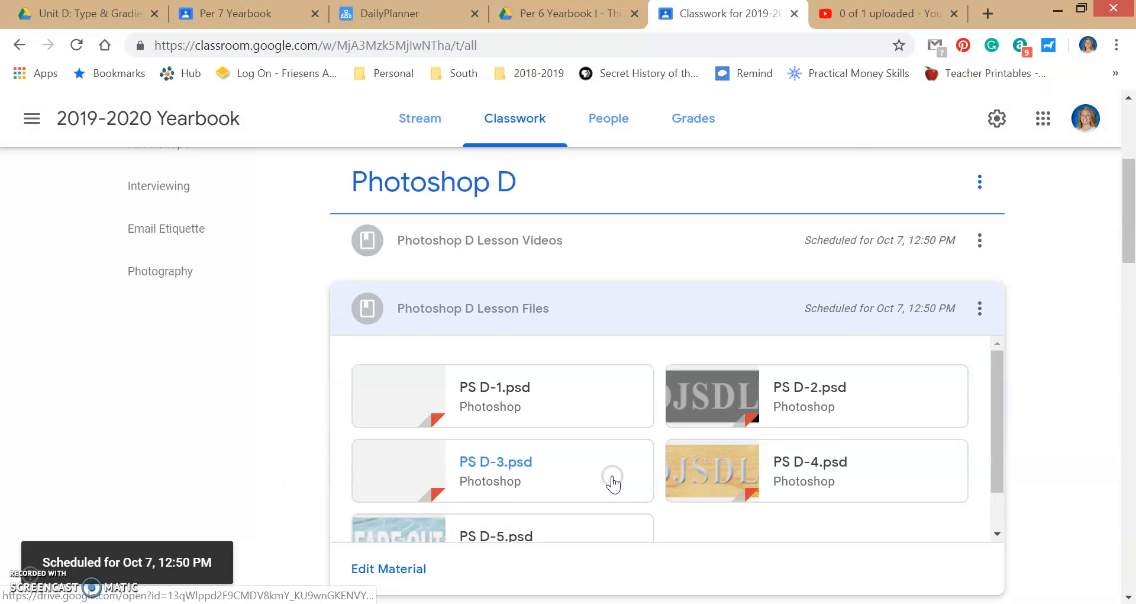
scroll(610, 479, down, 1)
click(511, 435)
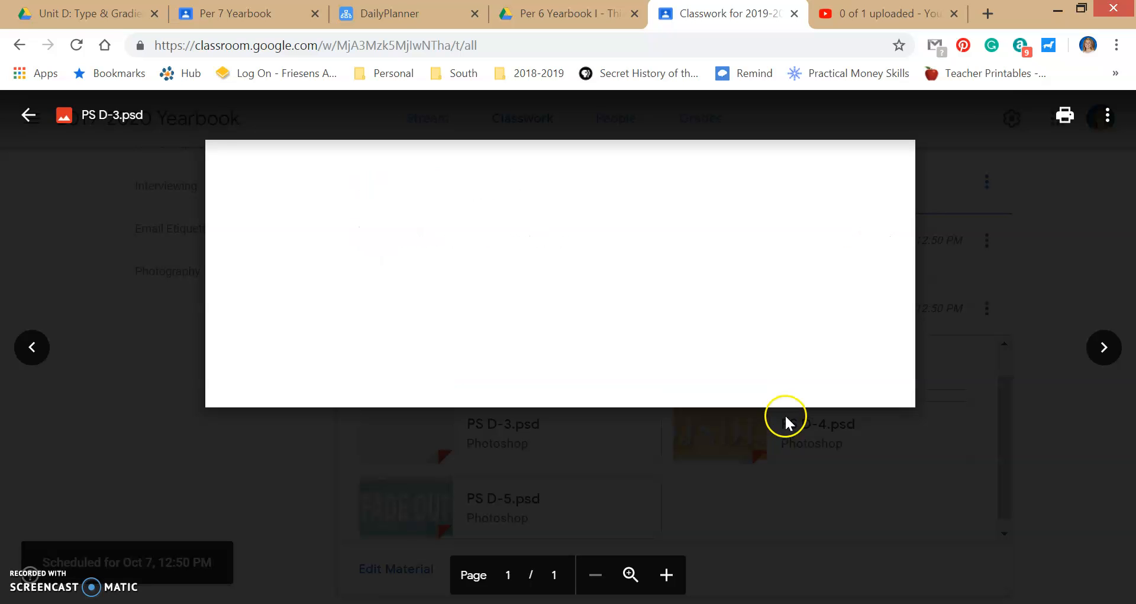
click(1099, 116)
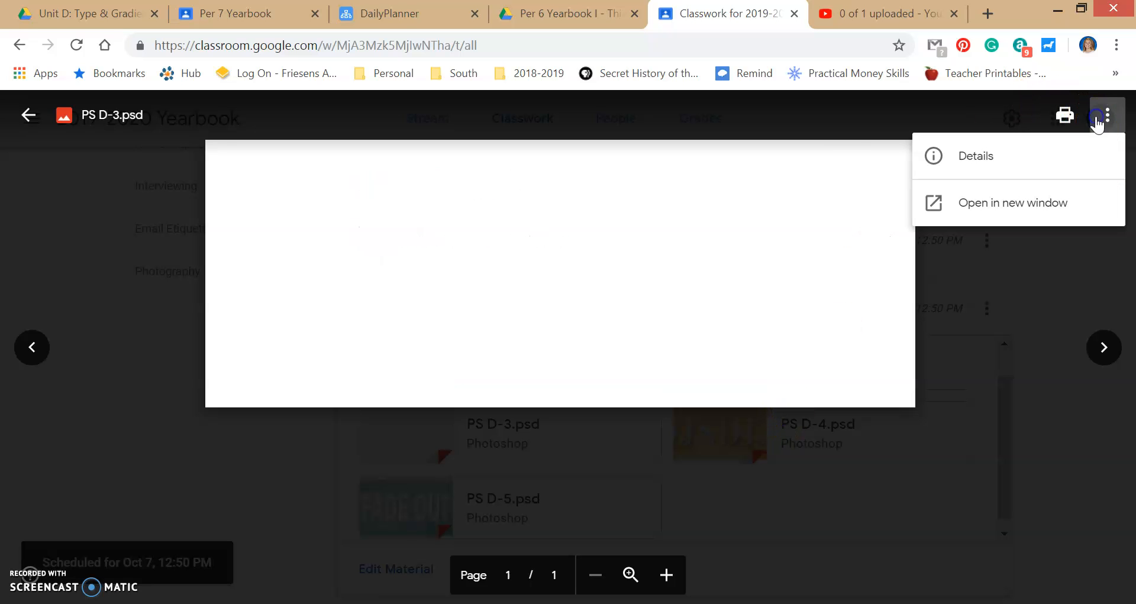
click(1055, 191)
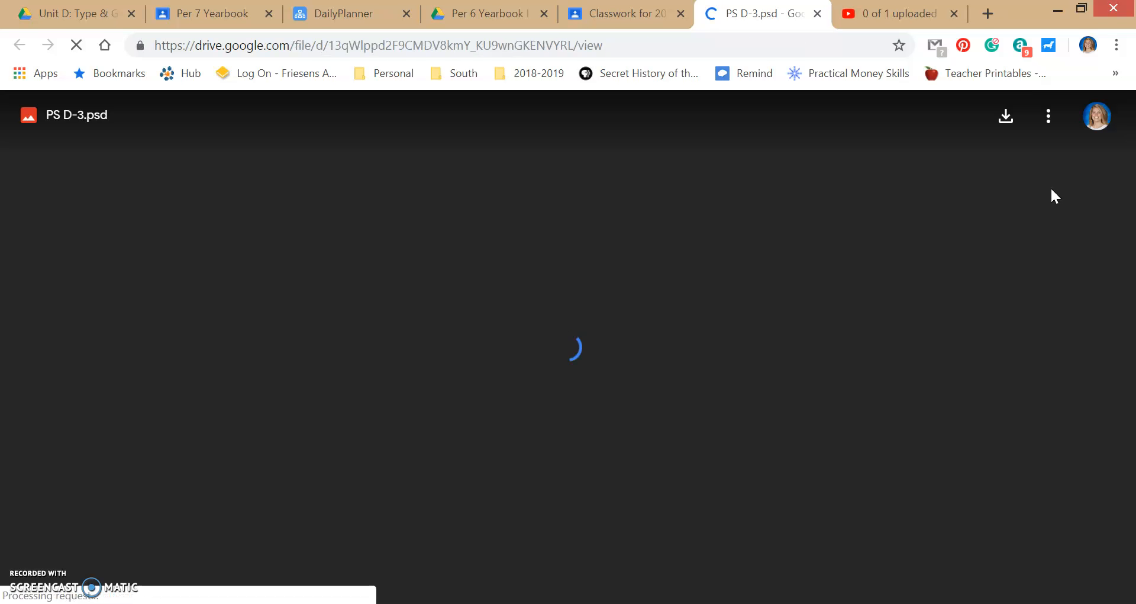
click(1008, 118)
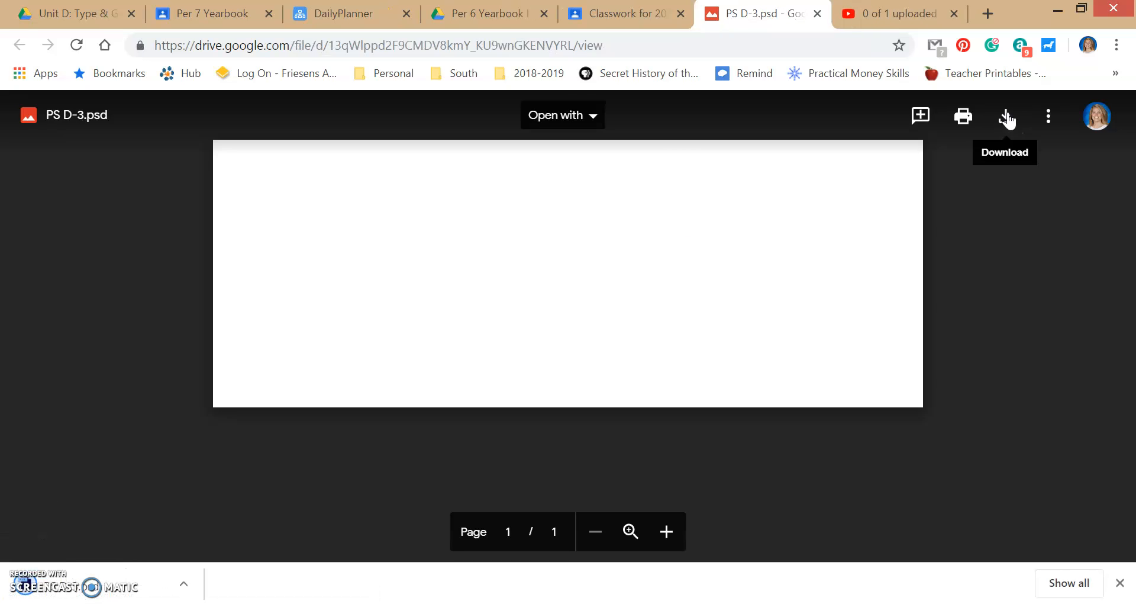
click(110, 577)
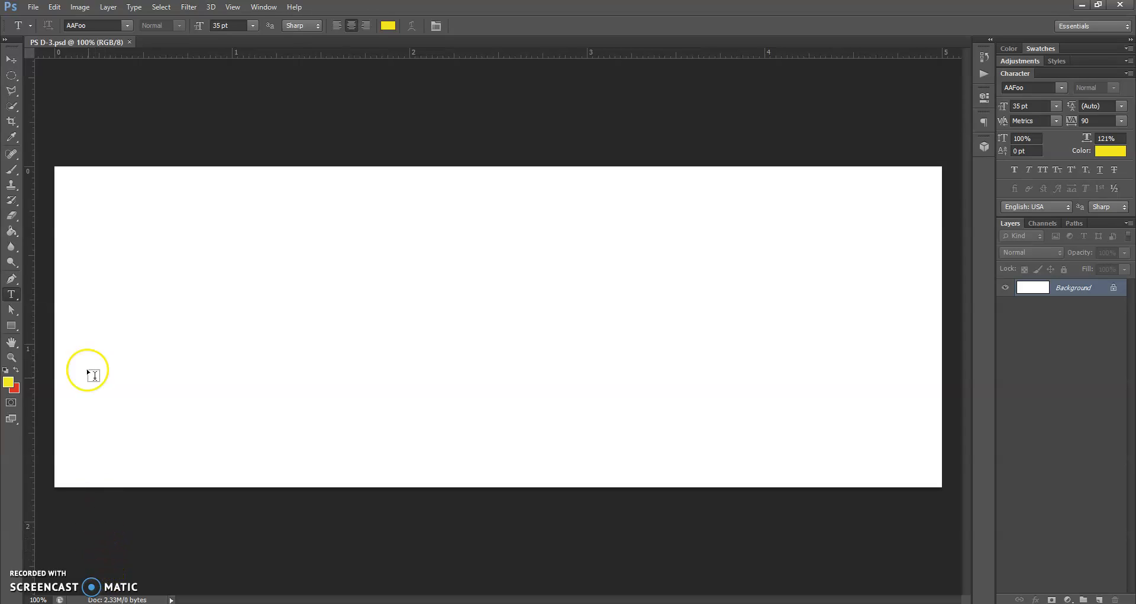
Step: Activate the Gradient tool and choose the blue, yellow, blue gradient preset
click(16, 235)
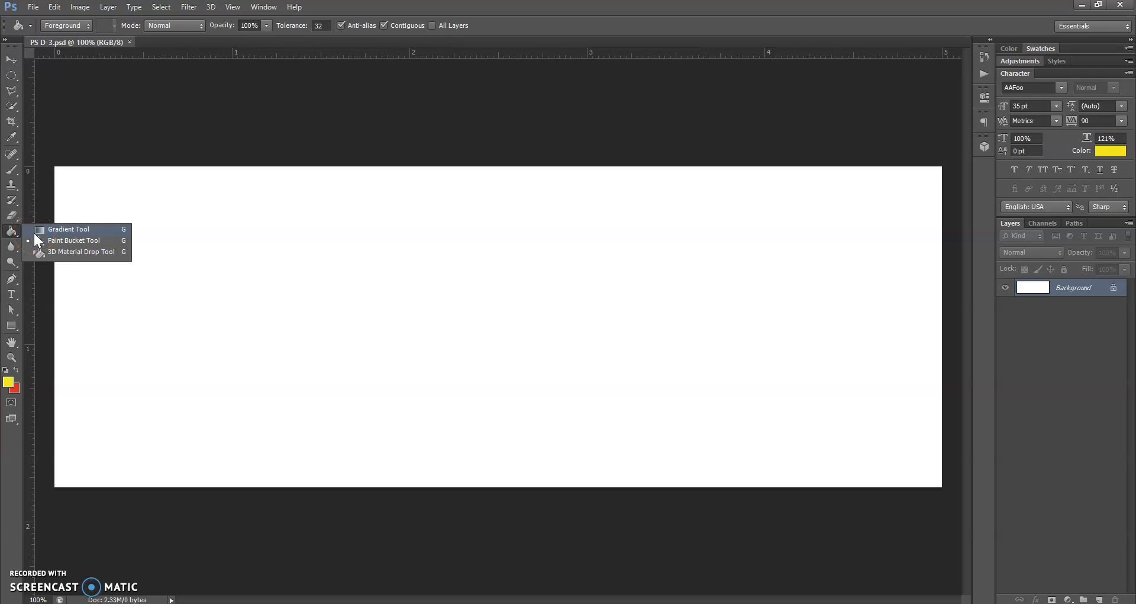
click(34, 232)
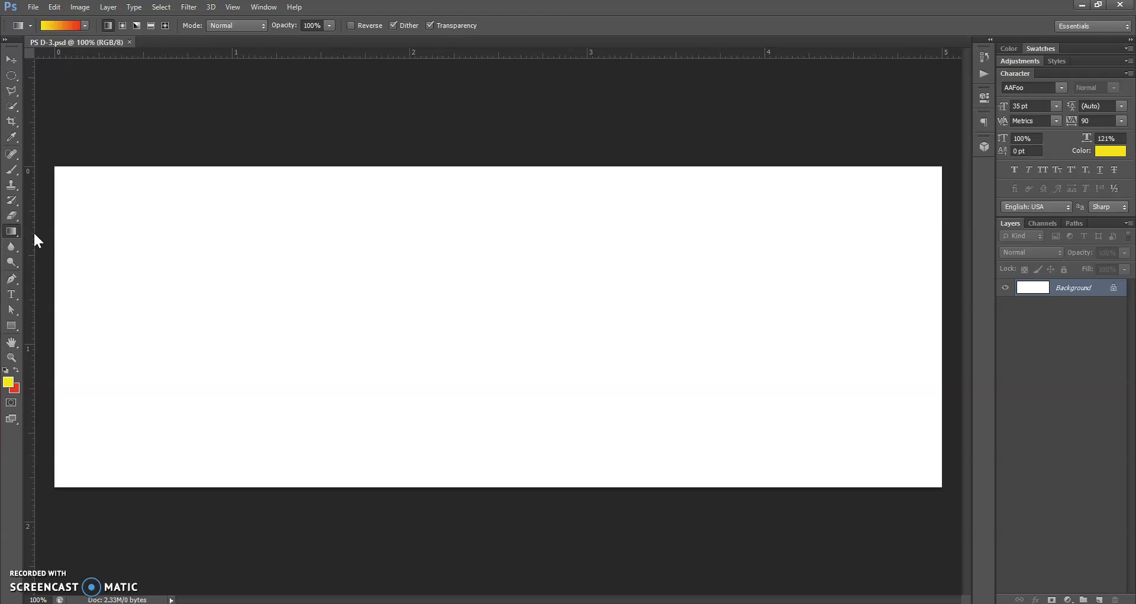
click(86, 26)
click(85, 26)
click(86, 26)
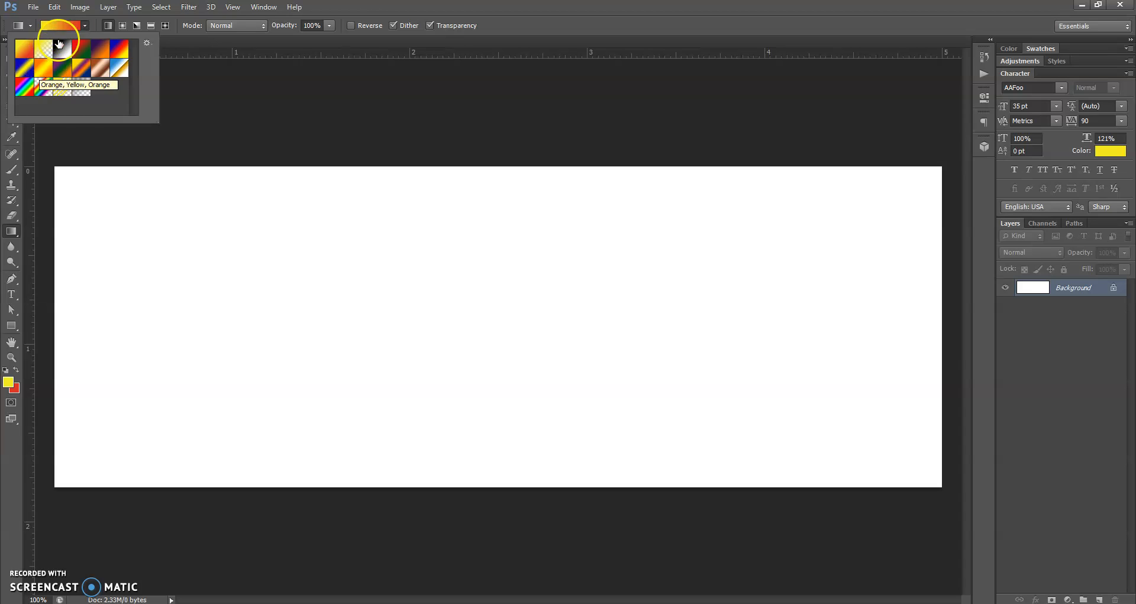
click(28, 75)
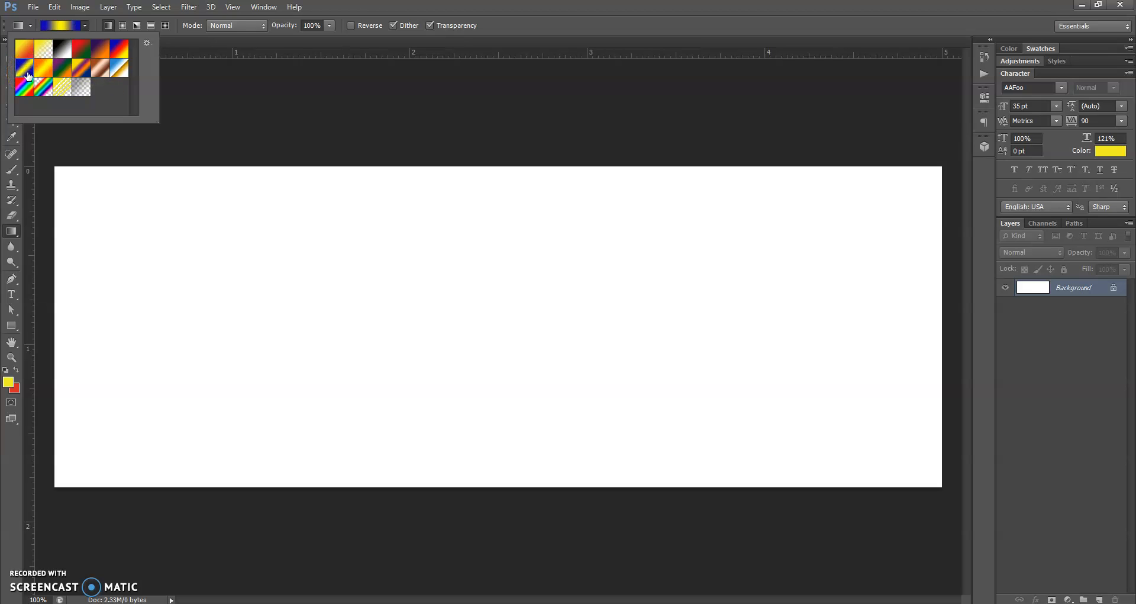
Step: Draw linear gradients over the canvas in varying lengths and directions, including full-width, very short and diagonal ones
click(109, 25)
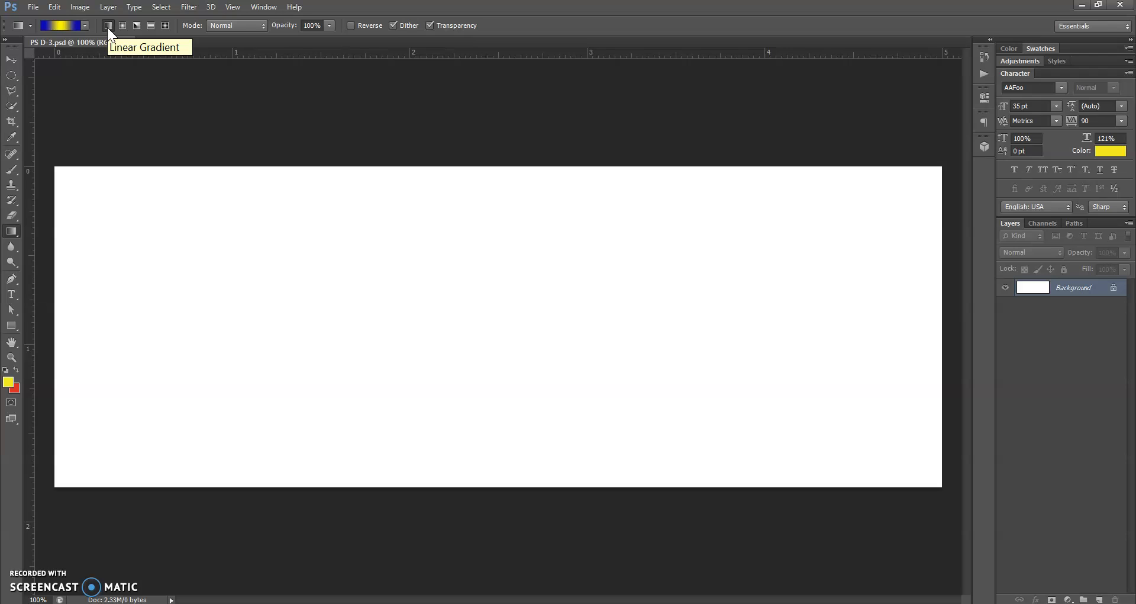
drag(70, 316, 924, 329)
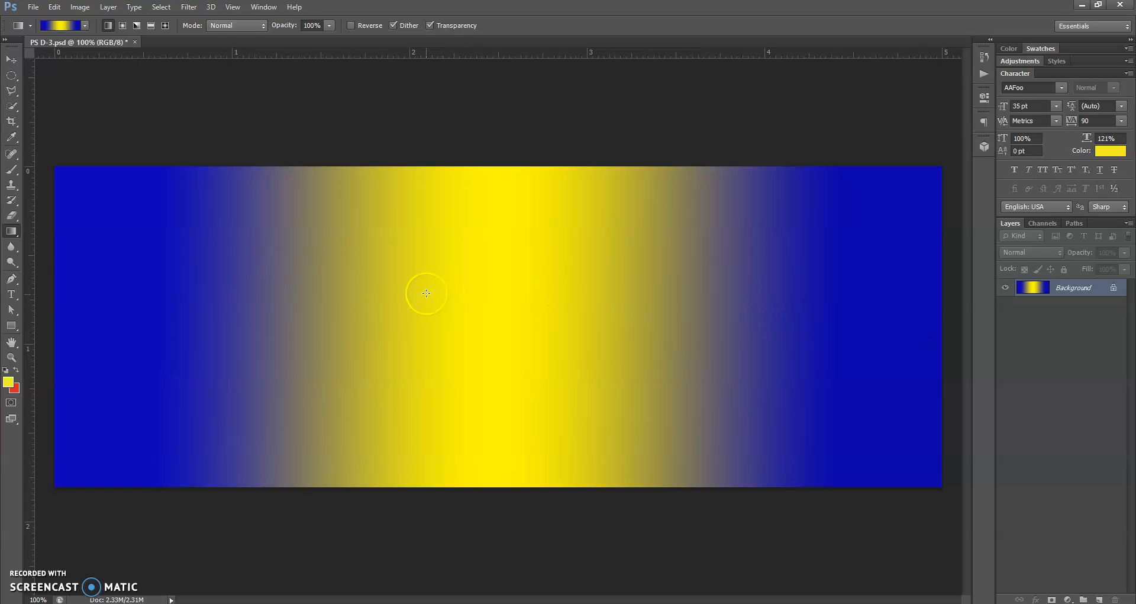
drag(89, 333, 884, 331)
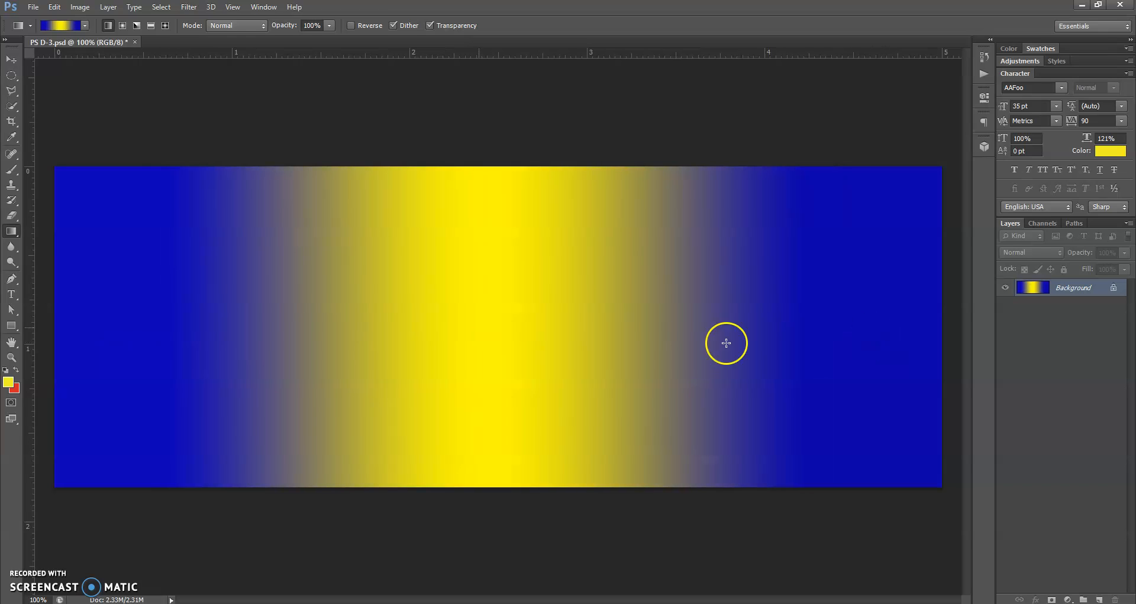
drag(461, 334, 485, 336)
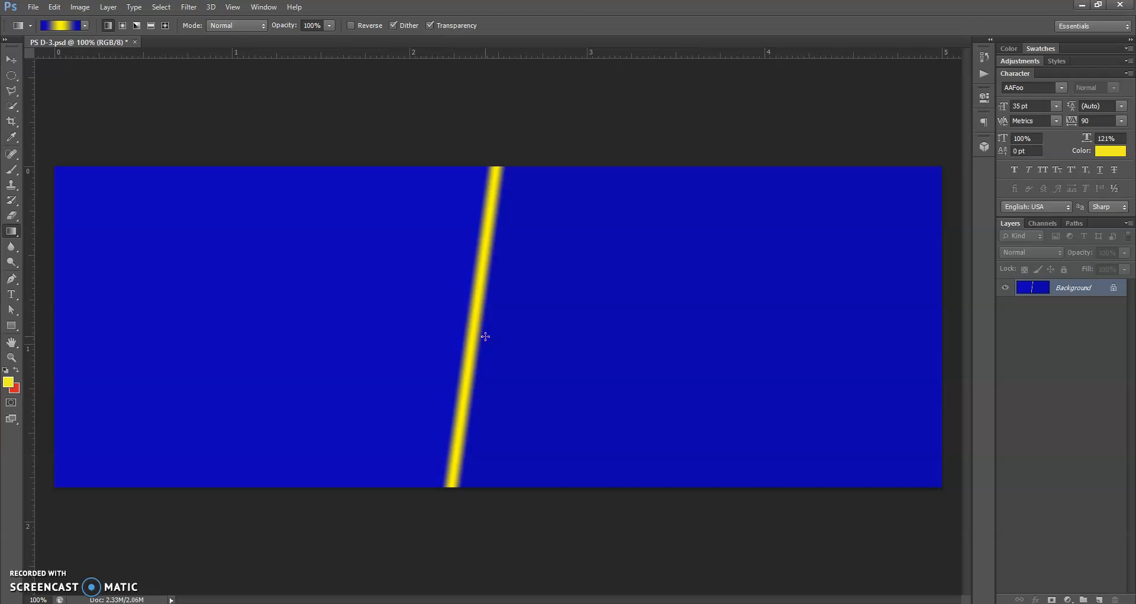
drag(436, 214, 437, 388)
drag(334, 390, 843, 197)
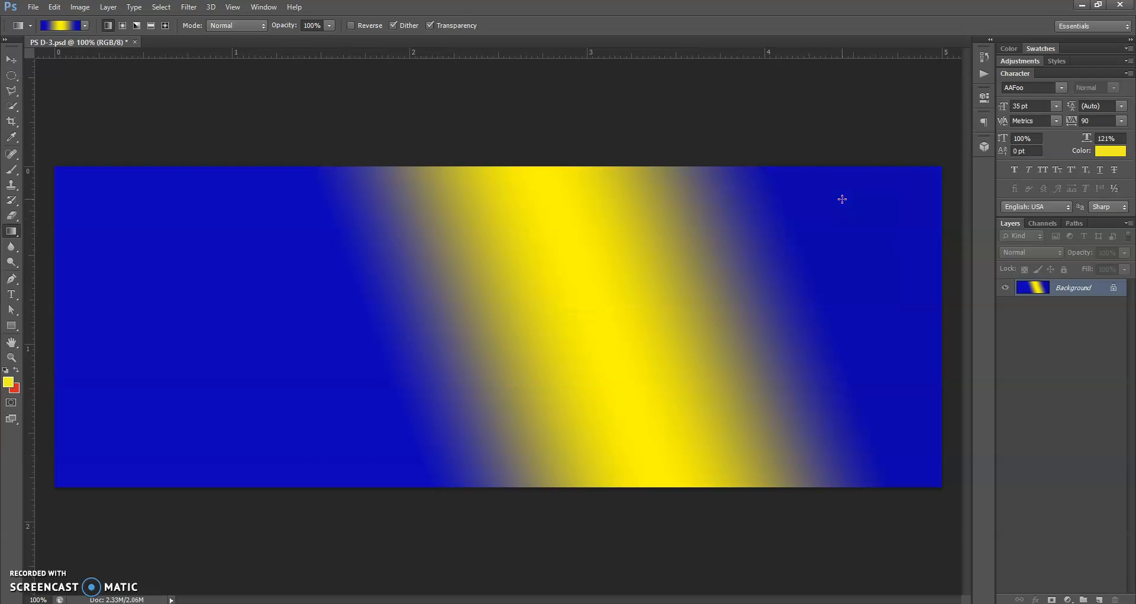
drag(938, 174, 57, 186)
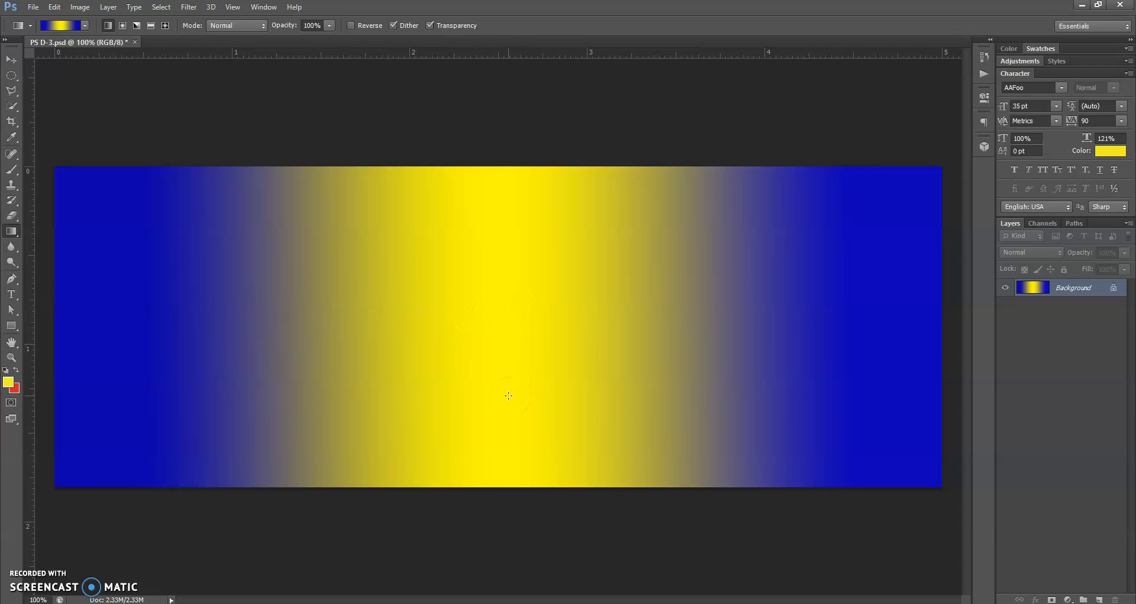
Step: Switch to the radial gradient style and draw one large and several small yellow rings on the canvas
click(122, 26)
drag(187, 258, 917, 197)
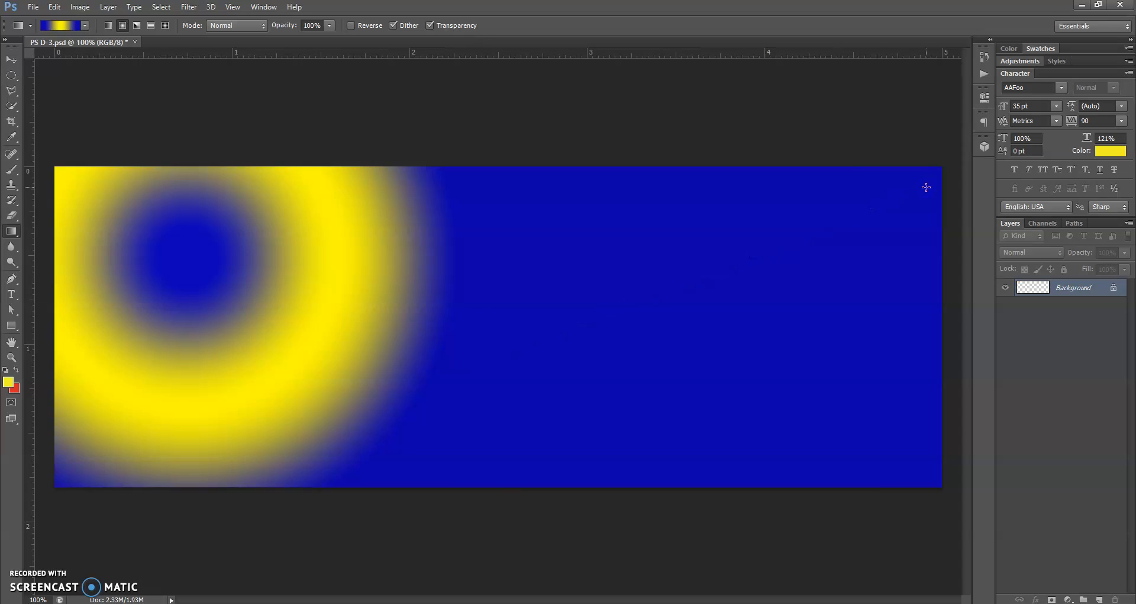
drag(505, 350, 499, 287)
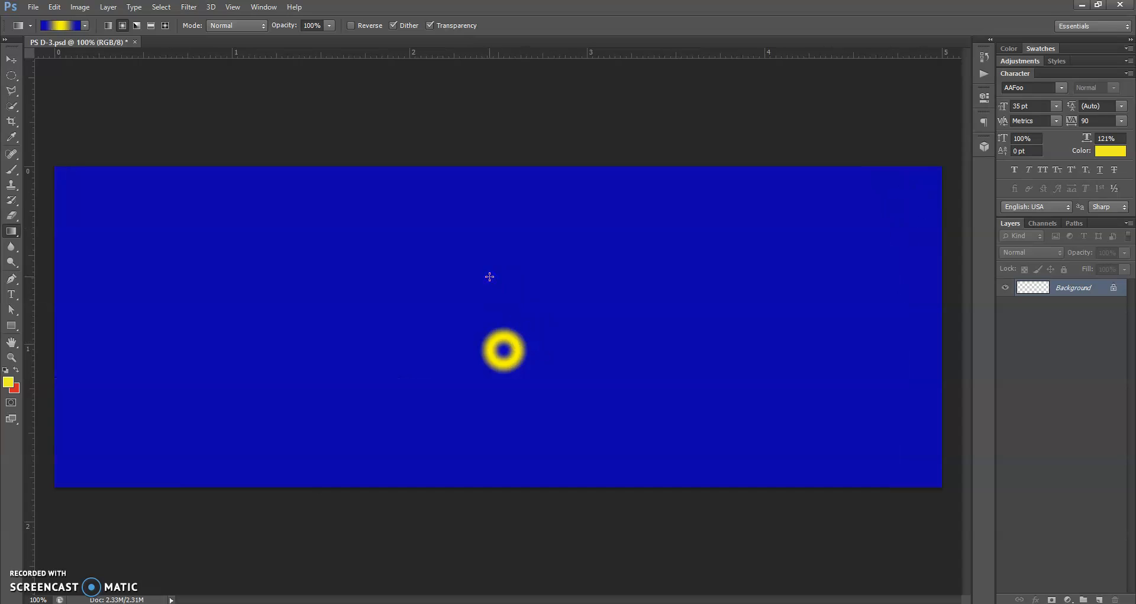
drag(429, 296, 464, 247)
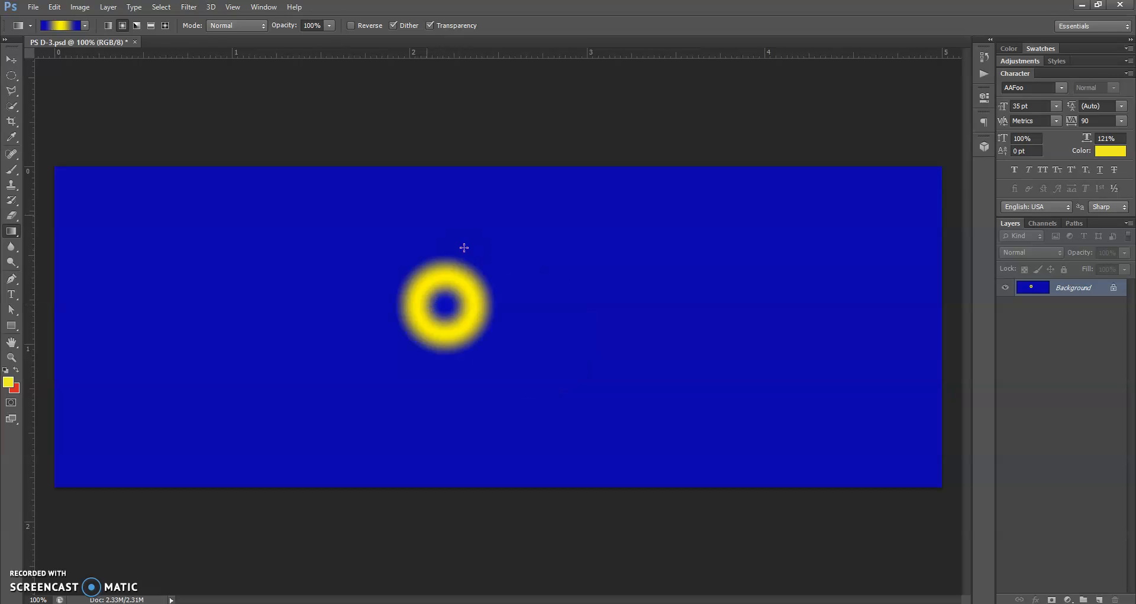
Step: Switch to the Angle Gradient style and draw it from several starting points and in different directions
click(136, 25)
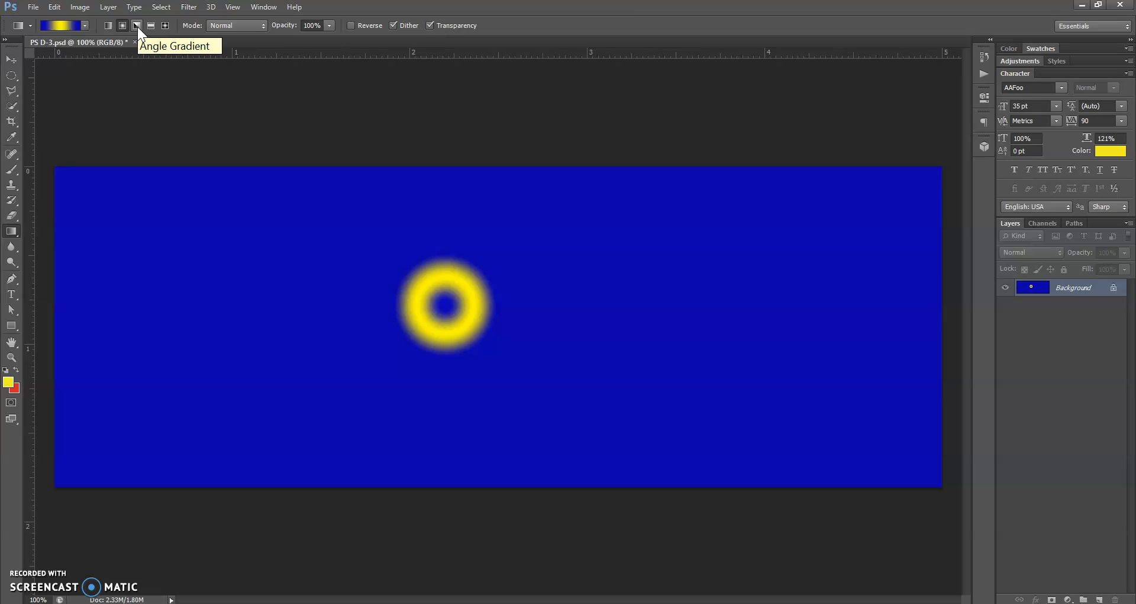
drag(210, 211, 469, 314)
drag(226, 370, 423, 282)
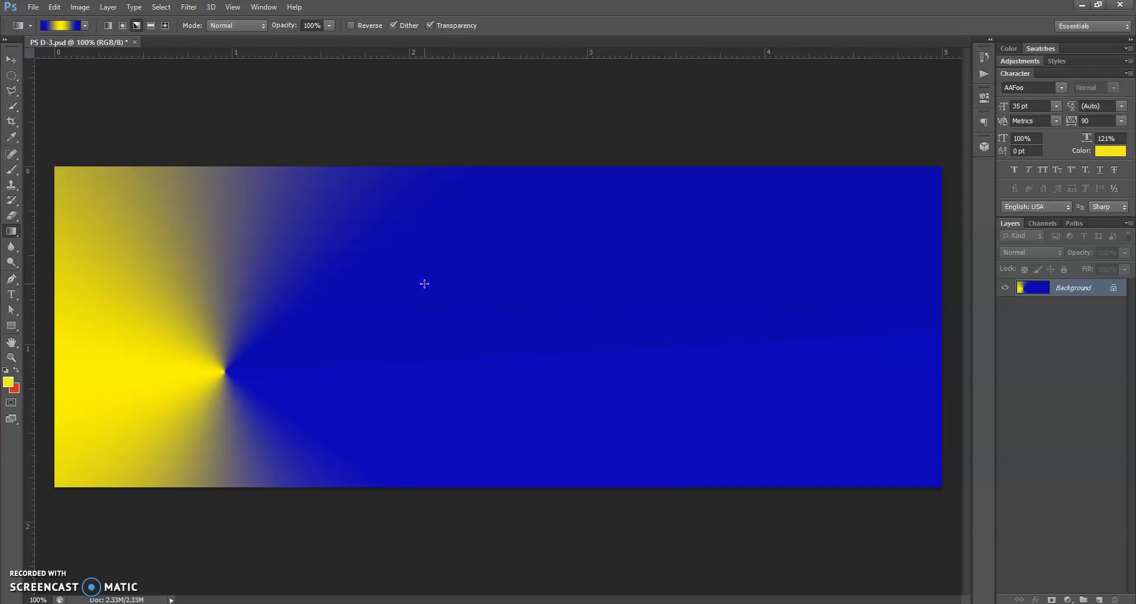
drag(202, 246, 389, 331)
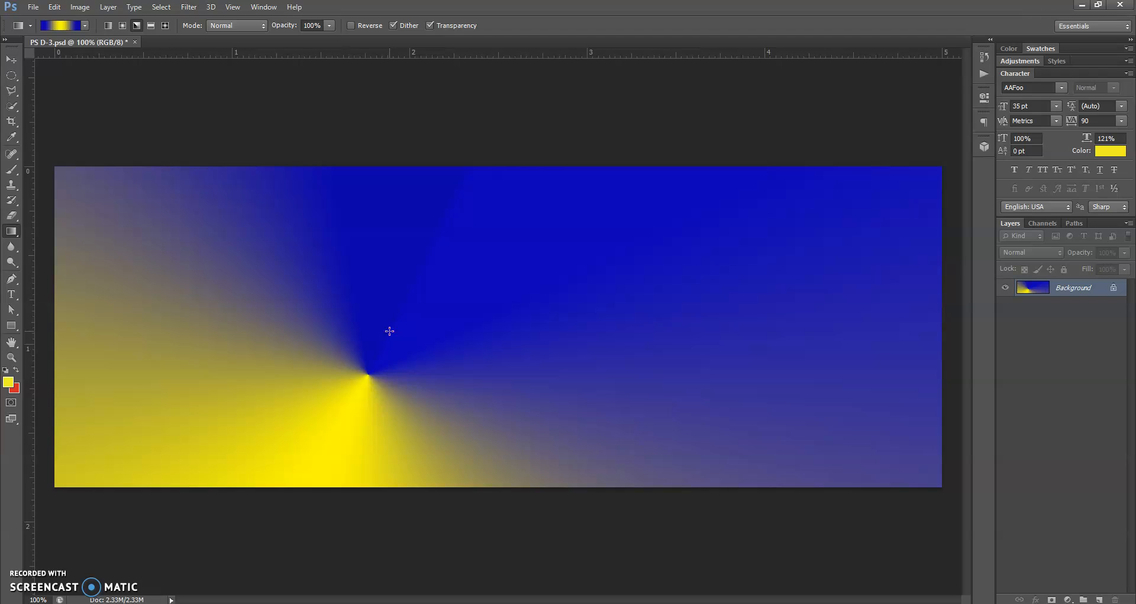
Step: Switch to the reflected gradient style and draw mirrored yellow stripes at different angles and widths
click(152, 25)
drag(185, 297, 393, 282)
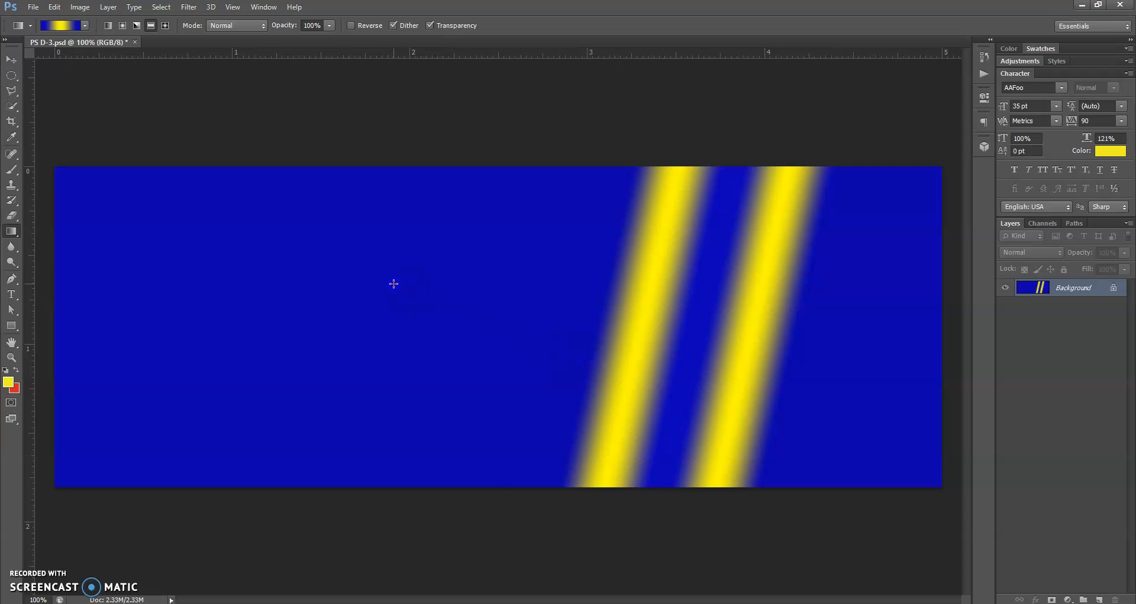
drag(264, 287, 578, 370)
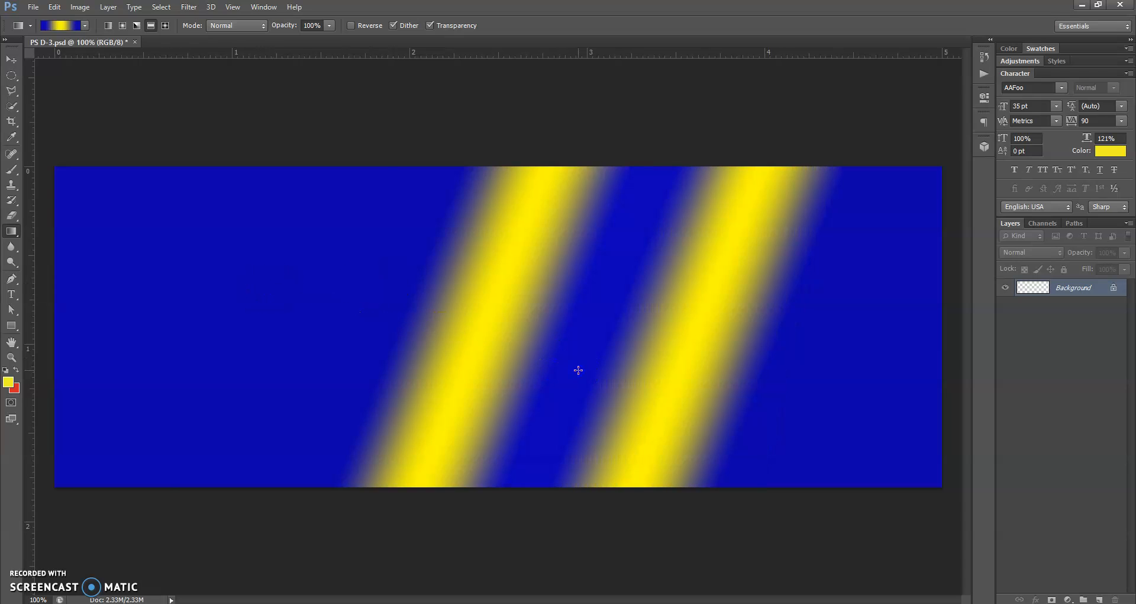
drag(333, 293, 634, 169)
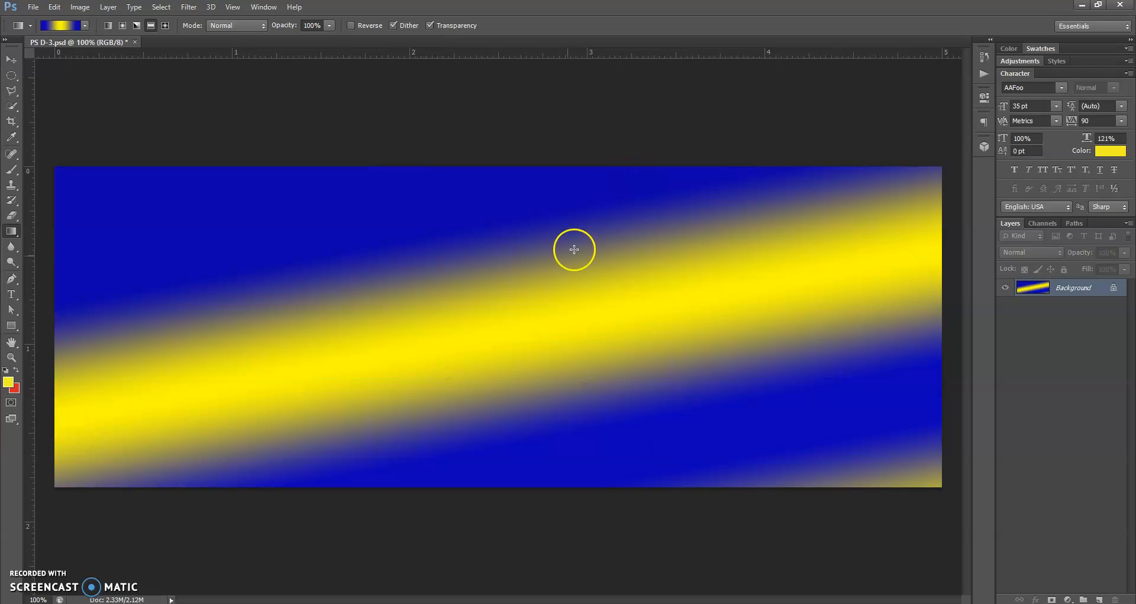
drag(547, 224, 538, 265)
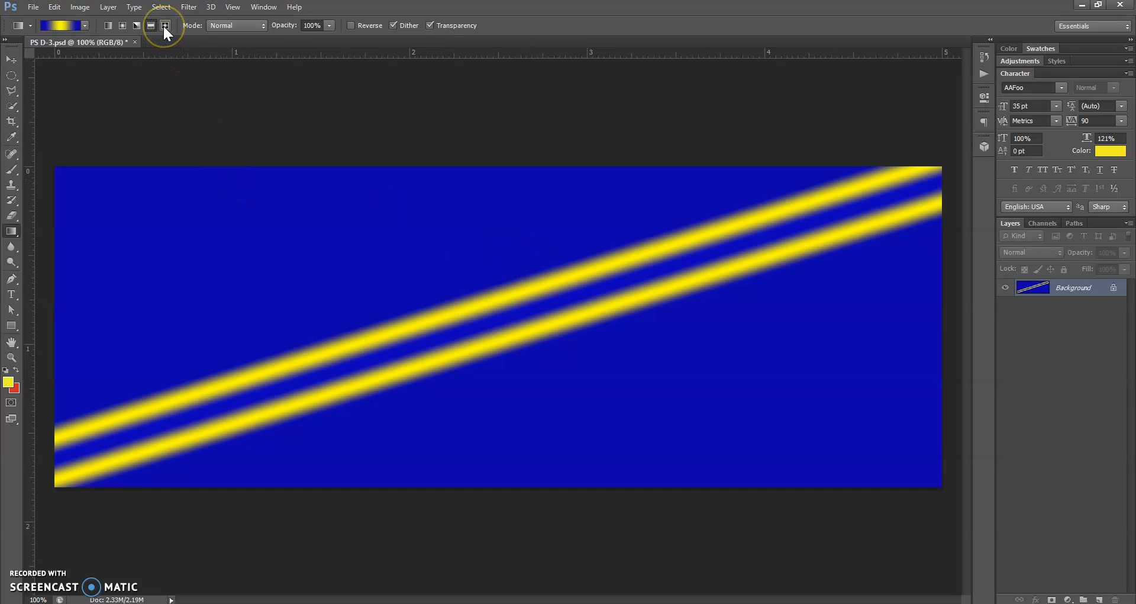
Step: Switch to the diamond gradient style and draw yellow diamond shapes of different sizes and rotations
drag(198, 243, 535, 285)
drag(303, 302, 215, 222)
drag(198, 431, 314, 386)
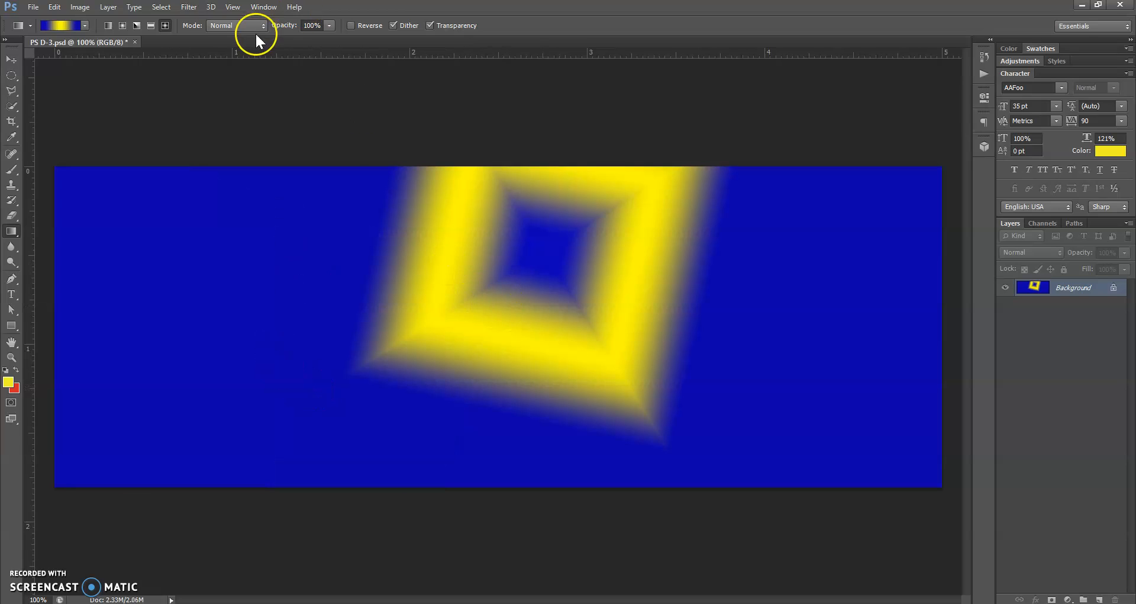
Step: Try a diamond gradient at 57% opacity over the existing one, undo it and restore the opacity to 100%
click(329, 26)
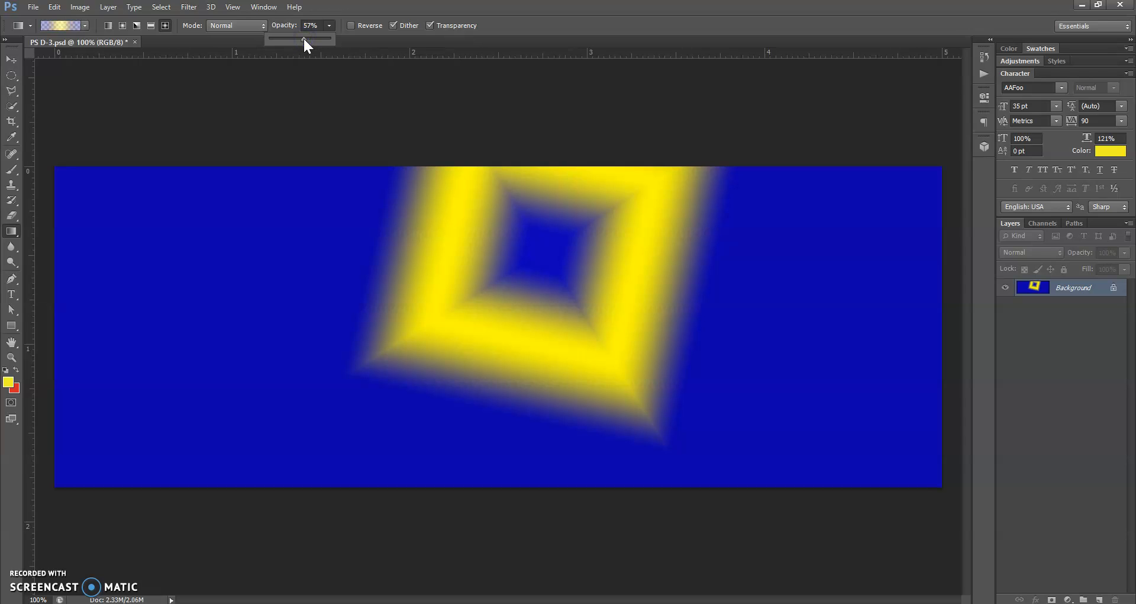
drag(243, 365, 444, 306)
click(513, 477)
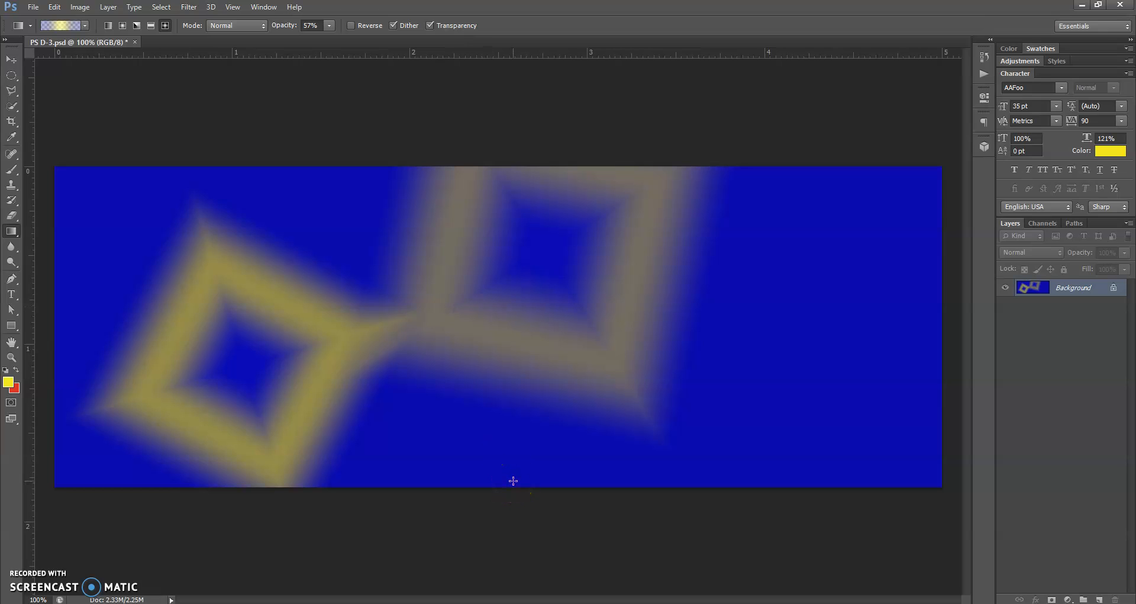
key(ctrl+z)
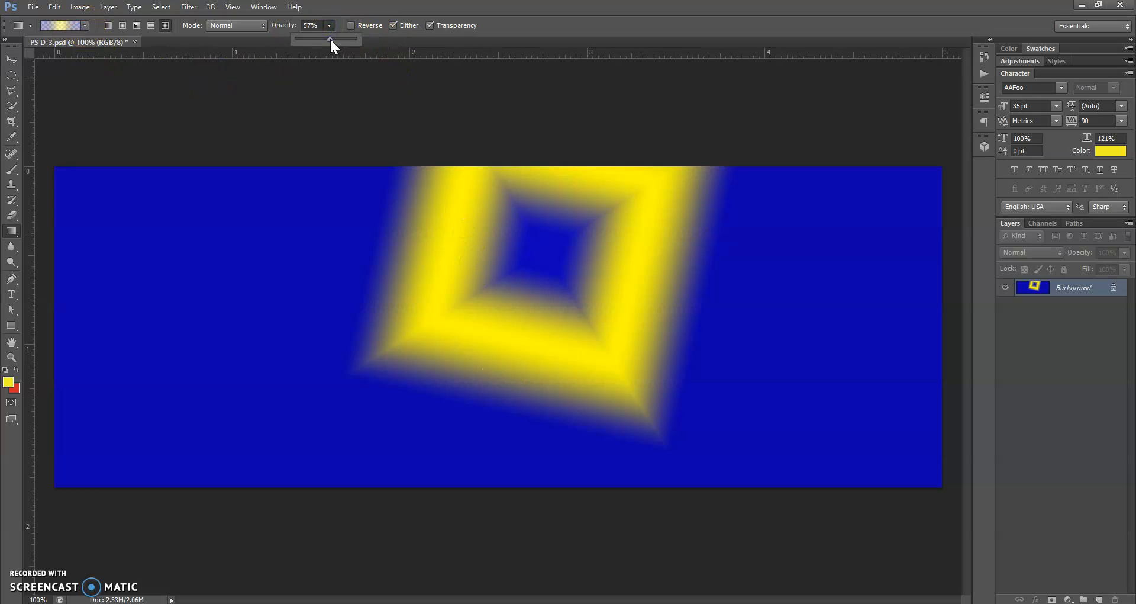
drag(355, 45, 363, 45)
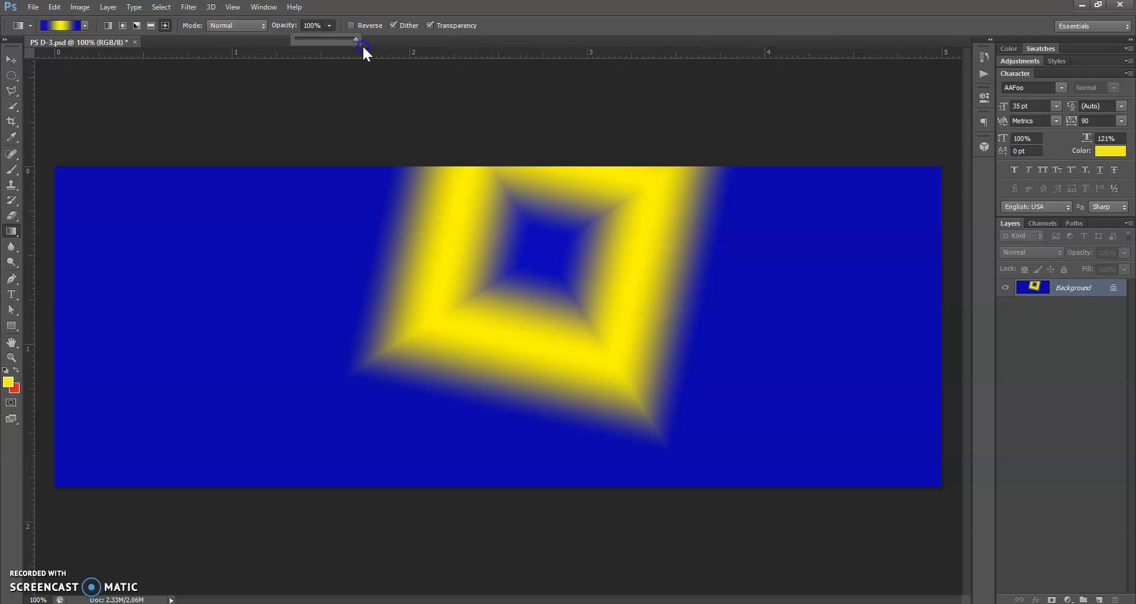
Step: Choose the rainbow spectrum preset starting with red and try it on the canvas as diamond and angle gradients
click(87, 26)
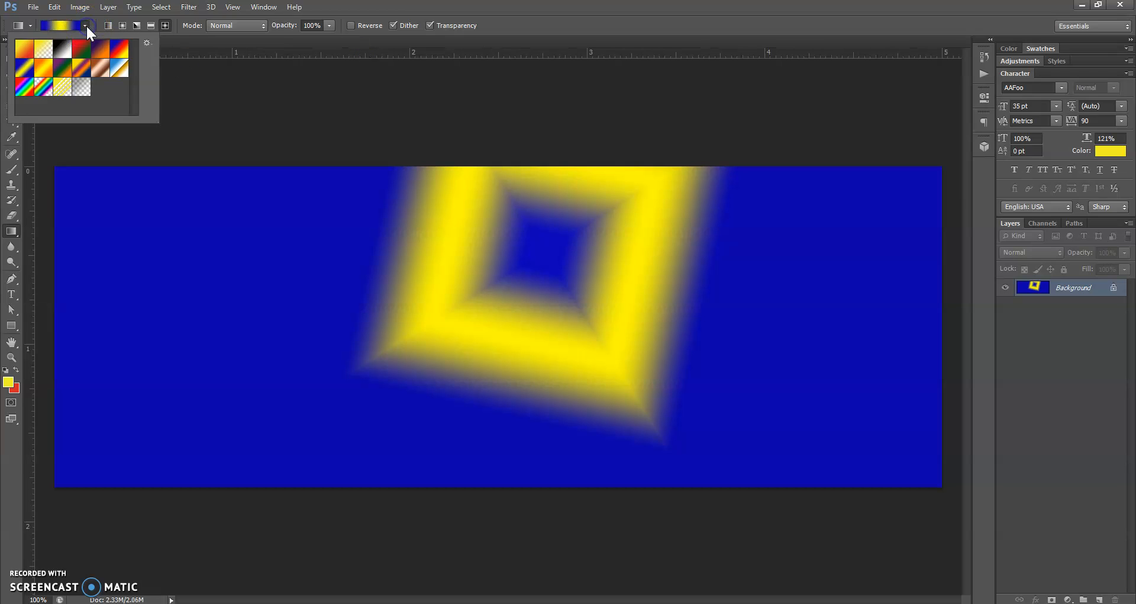
click(26, 87)
drag(237, 243, 501, 338)
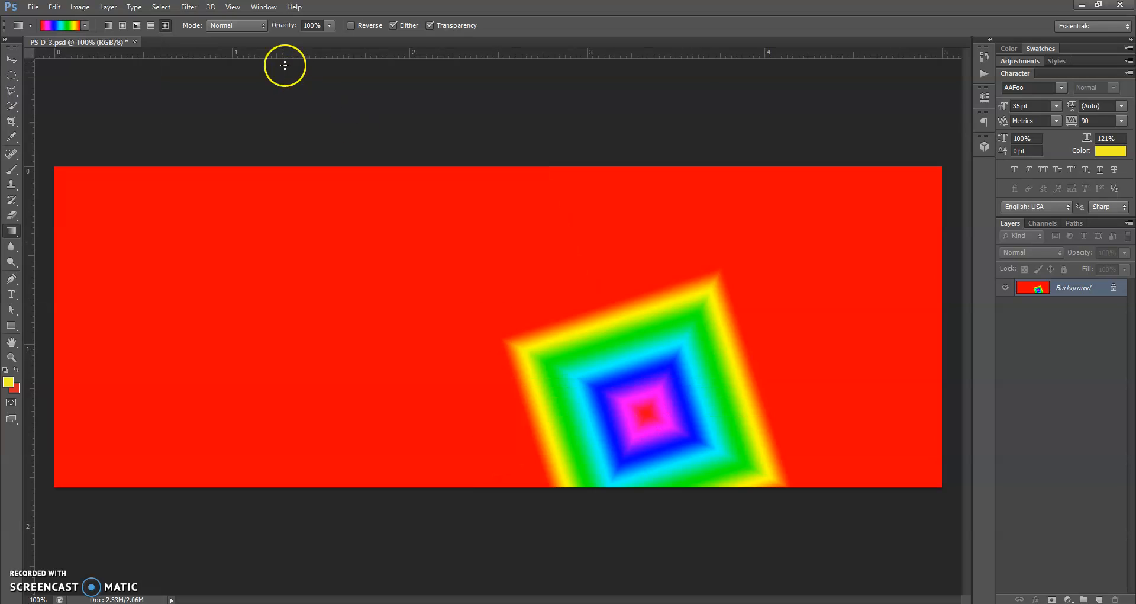
drag(272, 337, 398, 278)
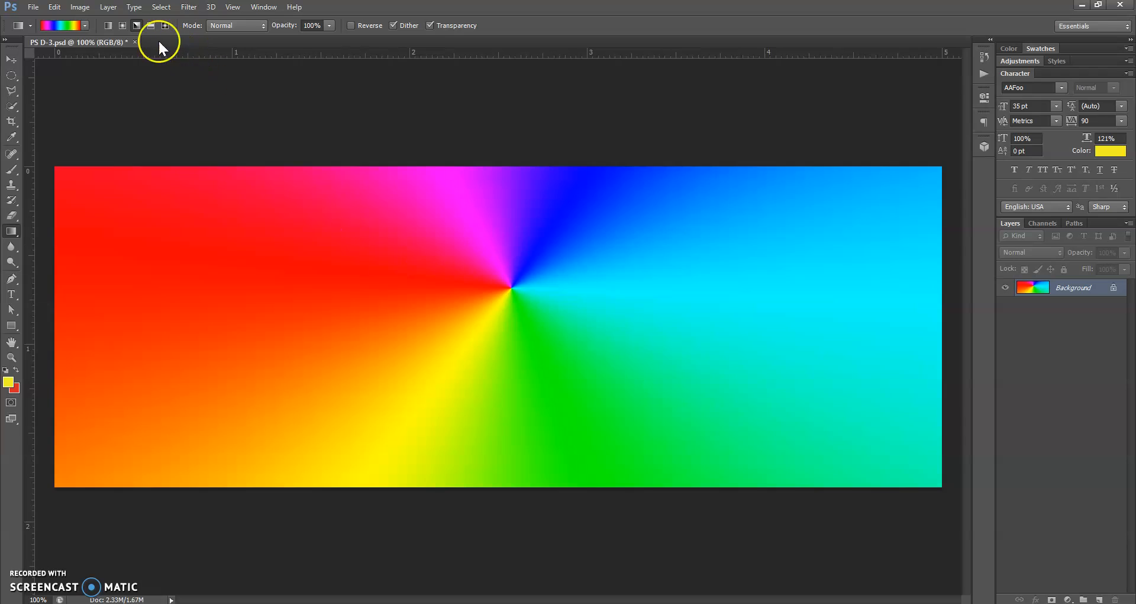
Step: Fill the canvas with a linear rainbow gradient running across its full width from the left edge to the right
click(107, 25)
drag(278, 289, 197, 302)
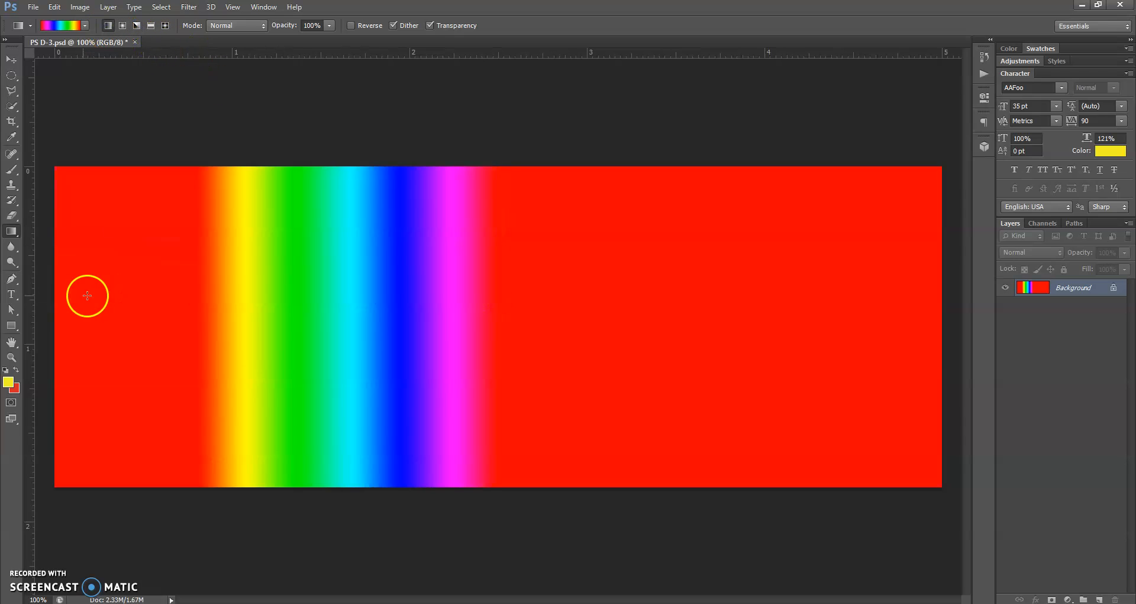
drag(51, 308, 941, 342)
click(660, 233)
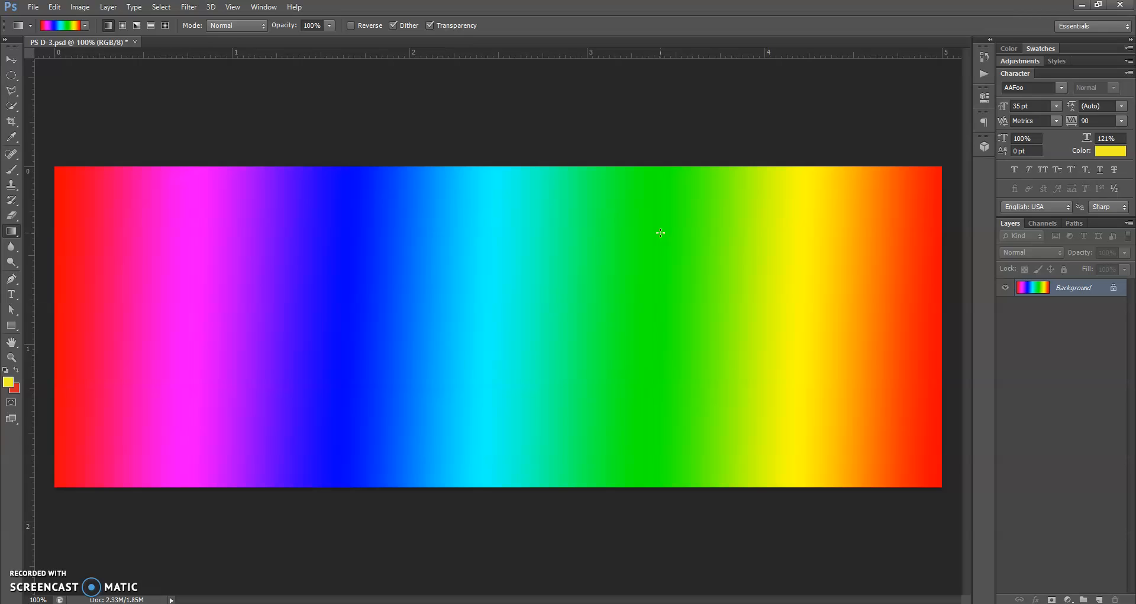